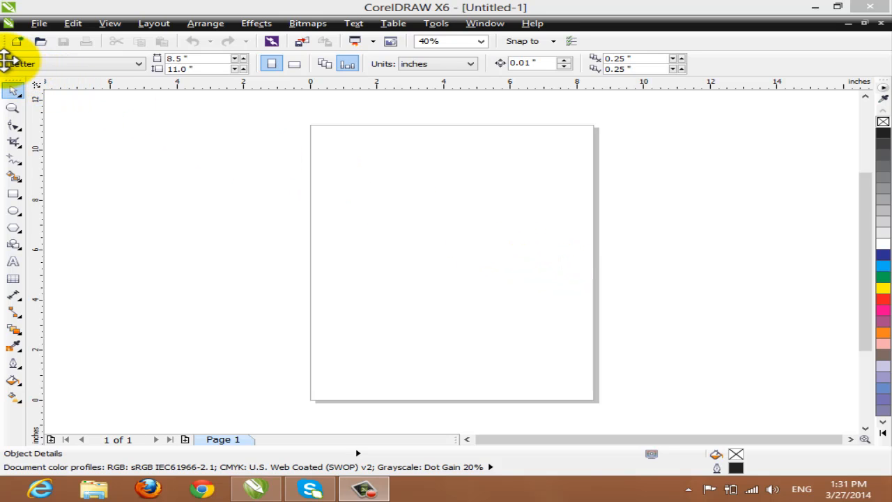
Undock the Toolbox and the CMYK color palette and float both over the drawing window.
left_click_drag(5, 61, 9, 14)
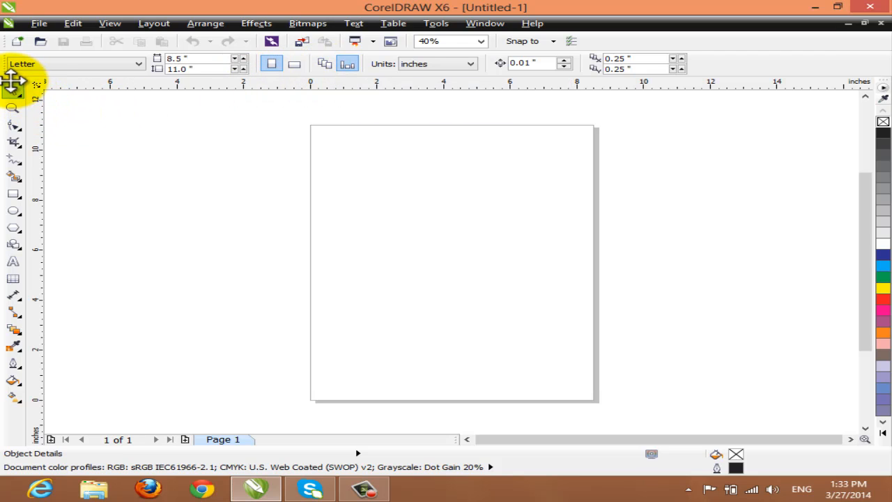
left_click_drag(13, 83, 328, 109)
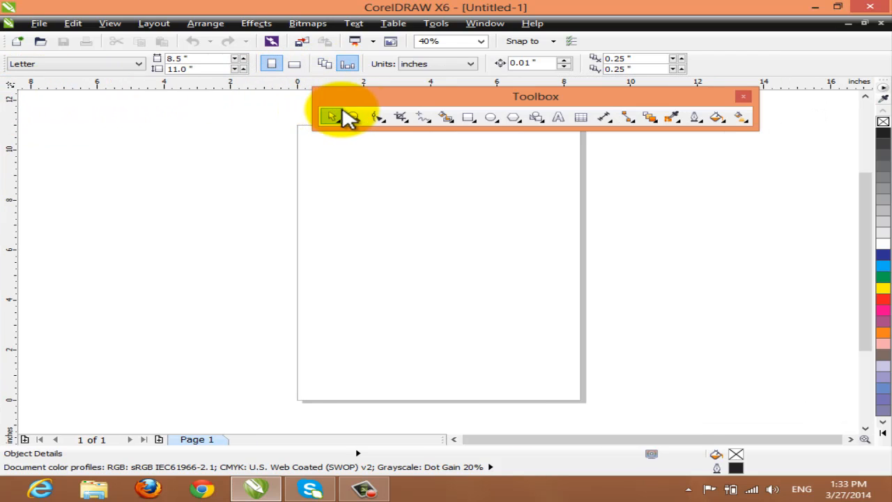
mouse_move(447, 95)
left_mouse_down()
mouse_move(354, 163)
mouse_move(196, 240)
mouse_move(383, 422)
mouse_move(371, 357)
left_mouse_up()
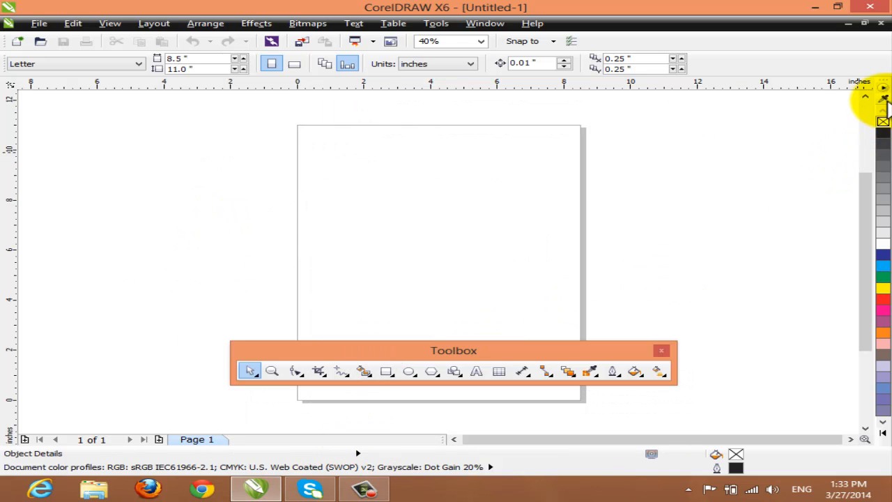
left_click_drag(882, 81, 682, 264)
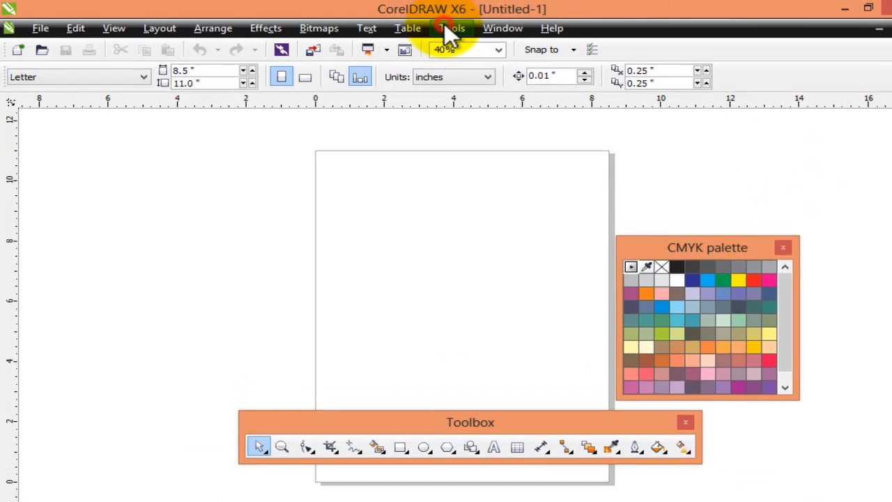
Examine the Customization pages of the Options dialog: Command Bars, Commands, Color Palette and Application.
left_click(434, 23)
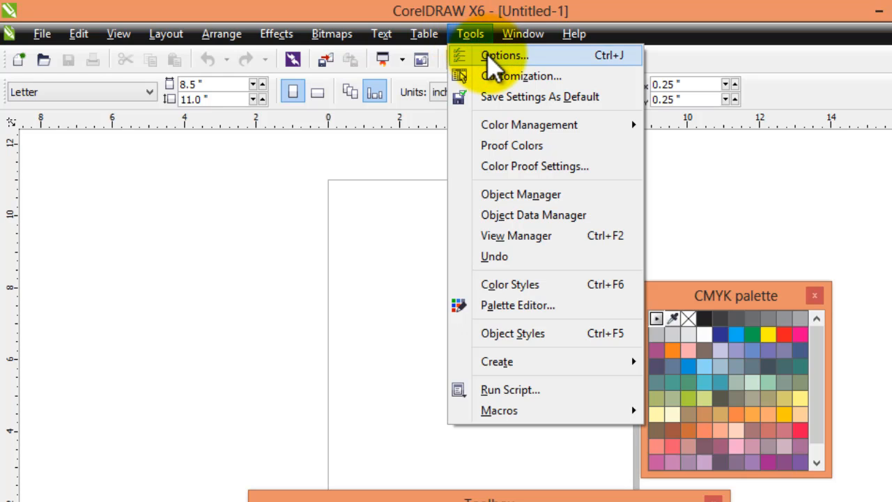
left_click(496, 55)
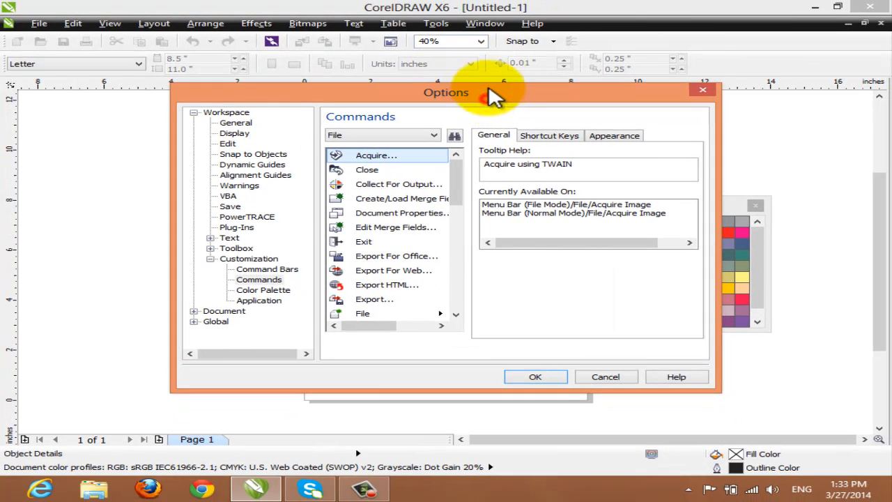
left_click_drag(505, 98, 498, 74)
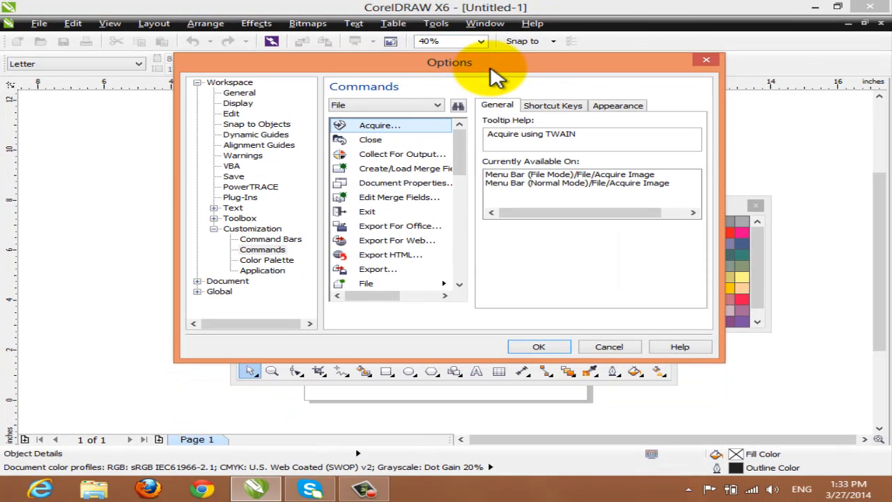
left_click(262, 229)
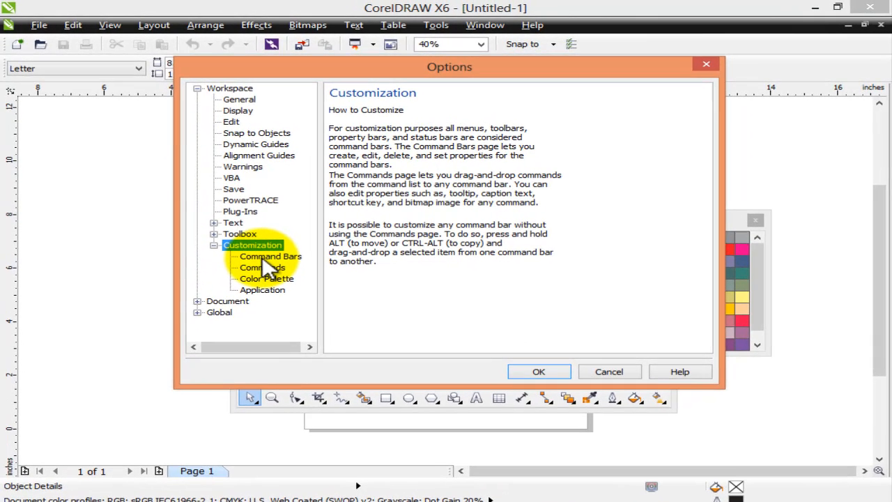
left_click(262, 257)
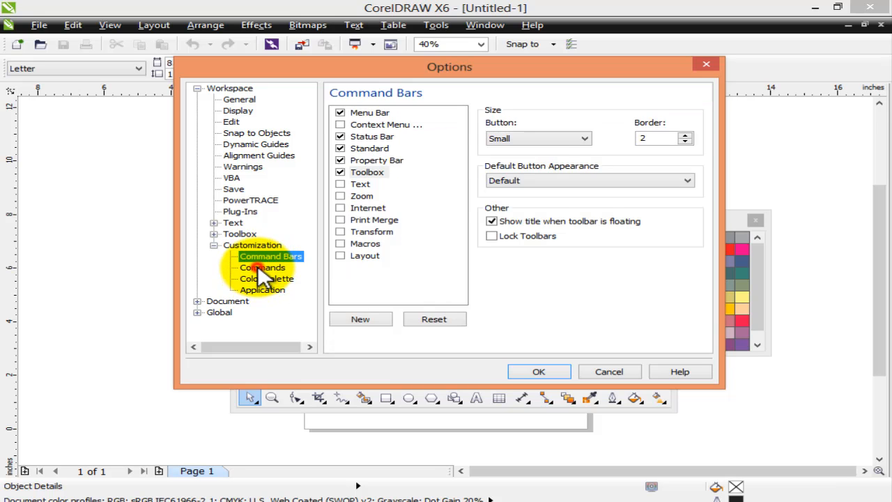
left_click(263, 268)
left_click(263, 279)
left_click(265, 289)
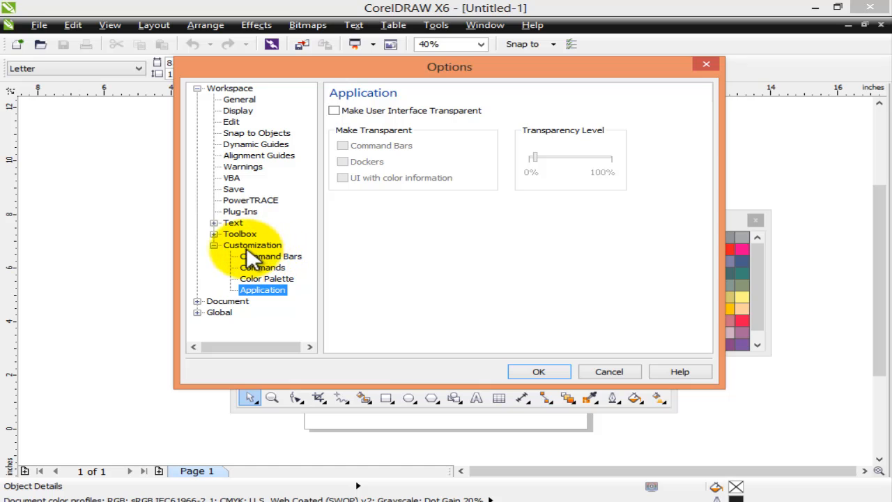
Activate the Adobe Illustrator workspace and move the Options dialog aside to examine the changed interface.
left_click(229, 88)
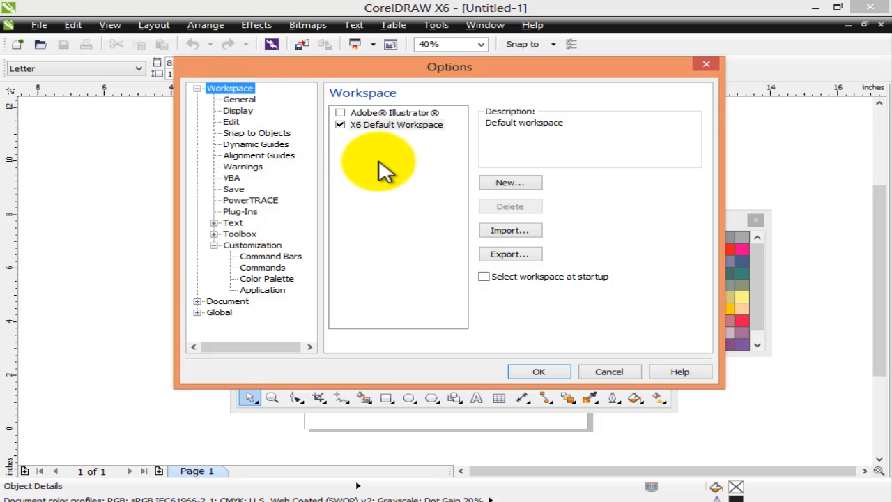
left_click(384, 123)
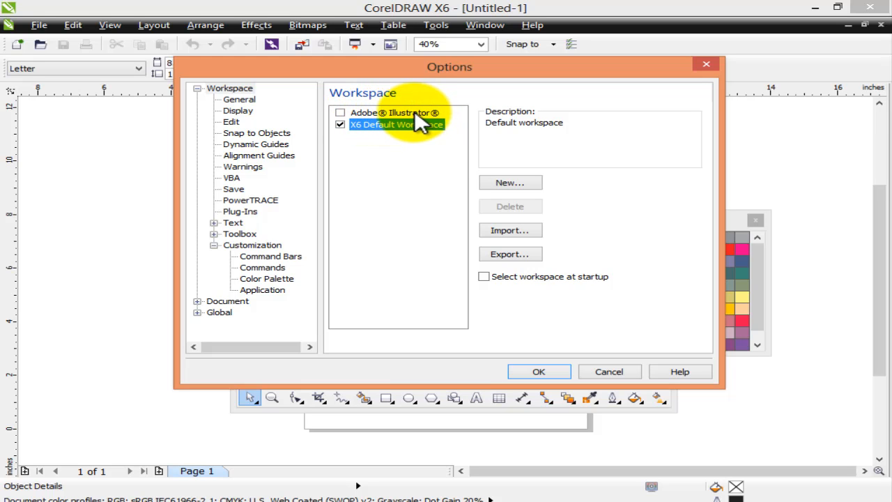
left_click(340, 112)
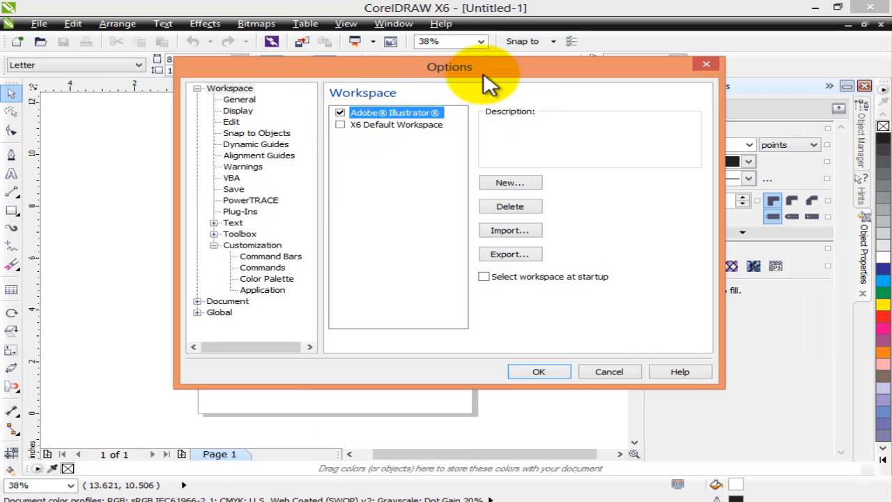
left_click_drag(483, 72, 399, 331)
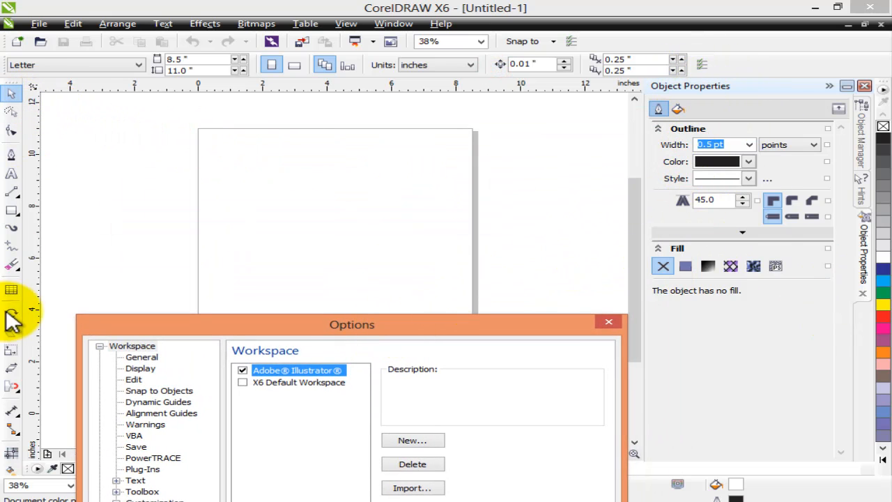
left_click_drag(446, 335, 441, 124)
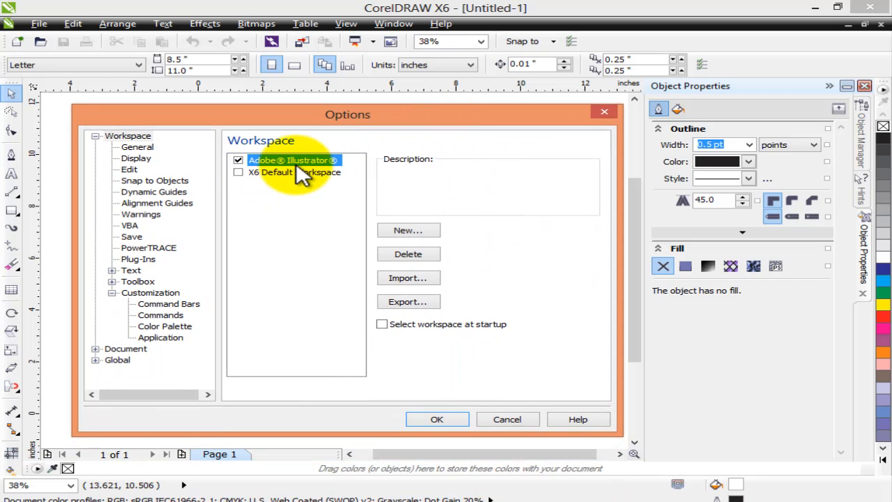
Switch the active workspace back to X6 Default Workspace.
left_click(280, 172)
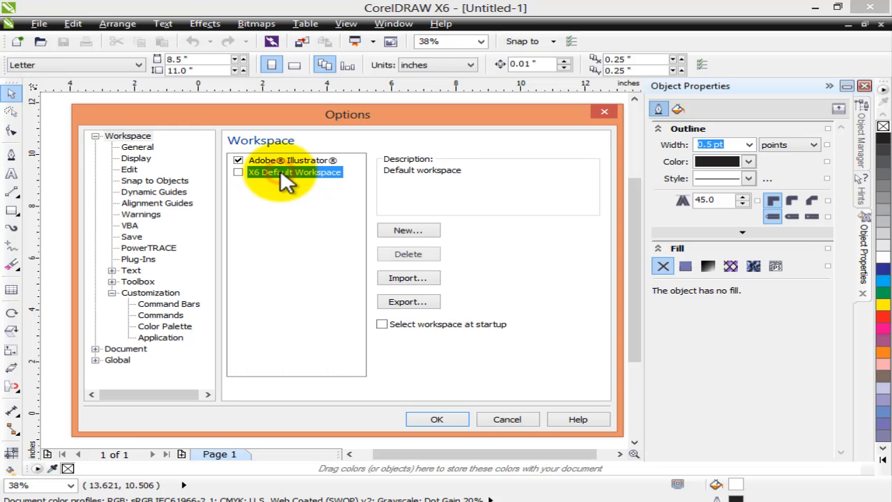
left_click(238, 172)
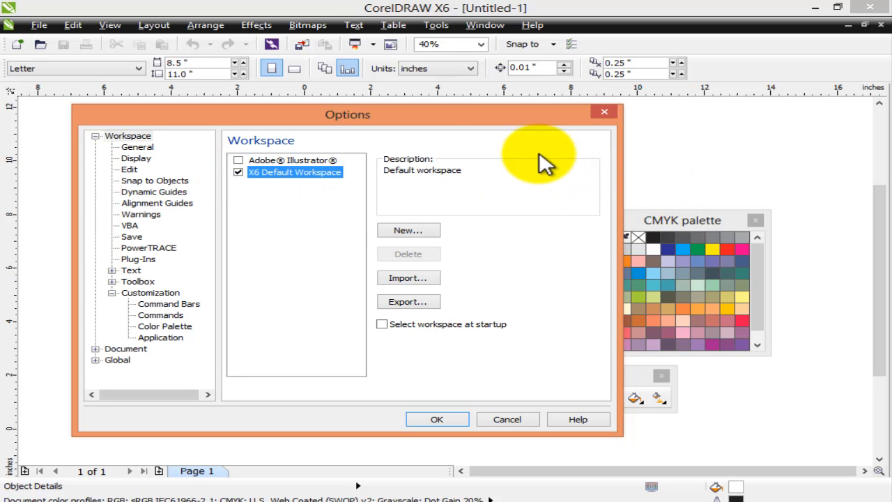
mouse_move(508, 113)
left_mouse_down()
mouse_move(498, 107)
mouse_move(521, 113)
left_mouse_up()
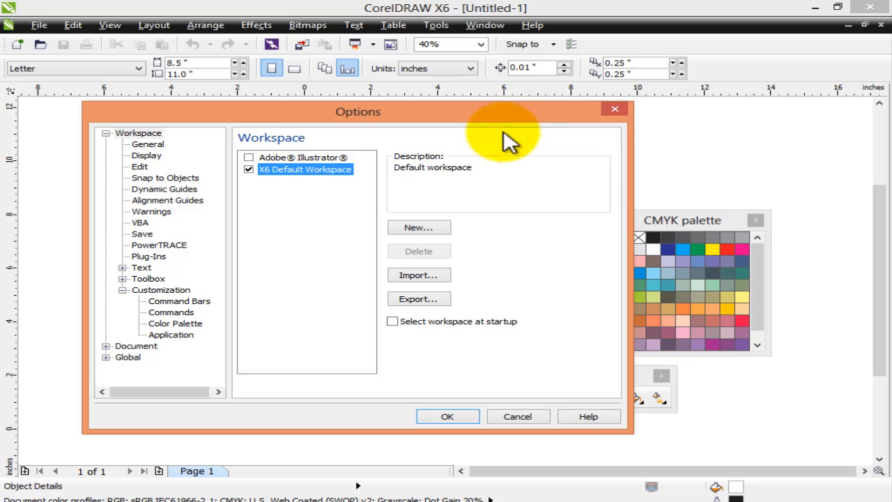
Dock the floating CMYK palette and Toolbox back at the window edges, closing the Options dialog.
left_click(667, 217)
left_click_drag(663, 210, 879, 120)
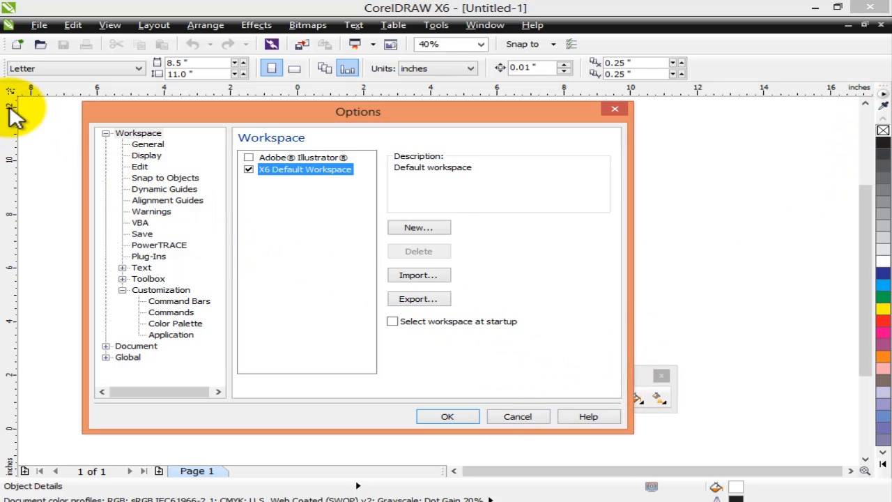
left_click_drag(808, 175, 507, 80)
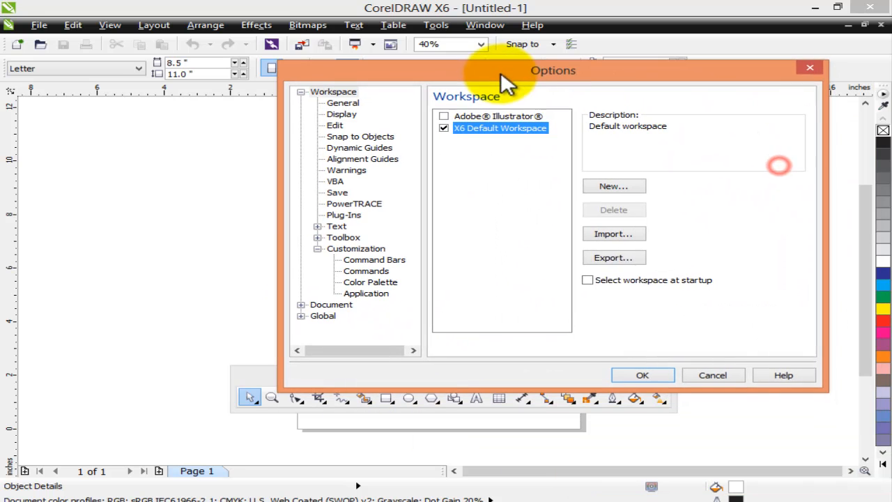
left_click(724, 374)
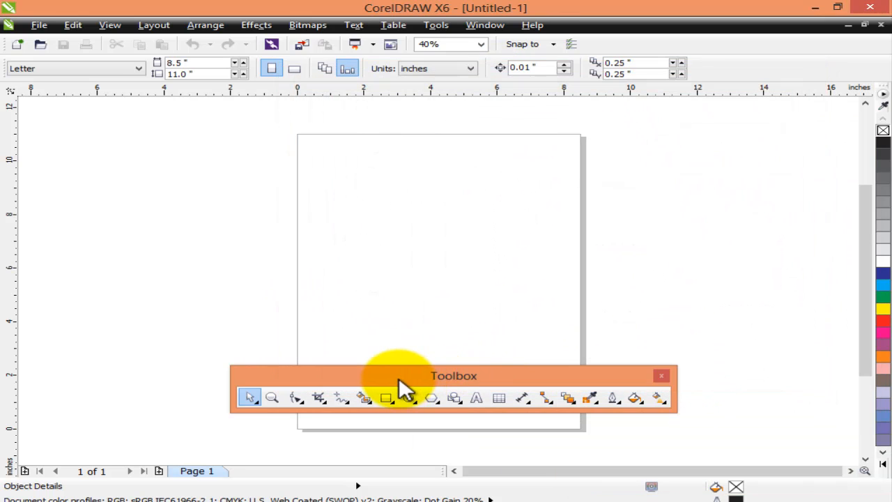
left_click_drag(393, 378, 16, 84)
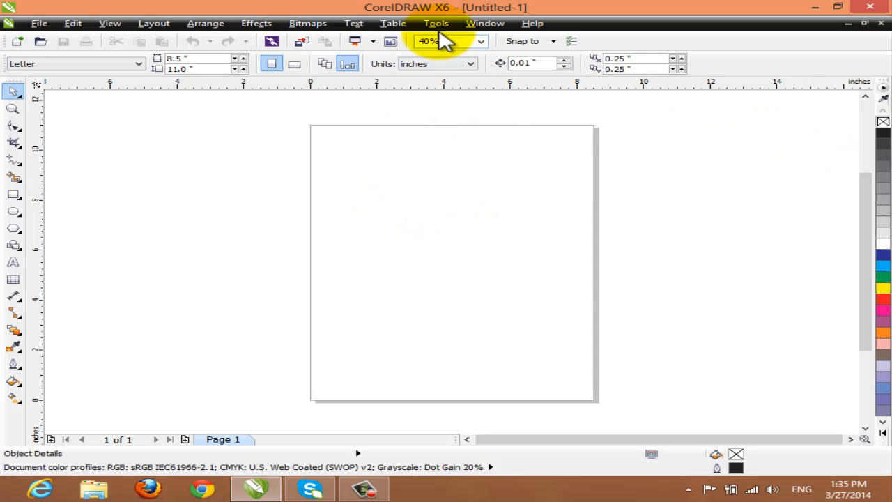
Create a workspace named abc based on X6 Default Workspace, with a description naming its owner, and make it the current workspace.
left_click(438, 23)
left_click(466, 54)
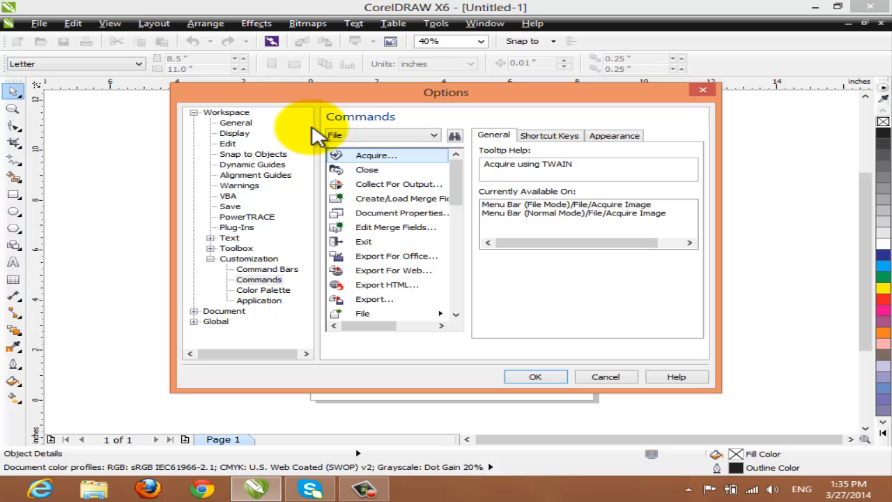
left_click(244, 113)
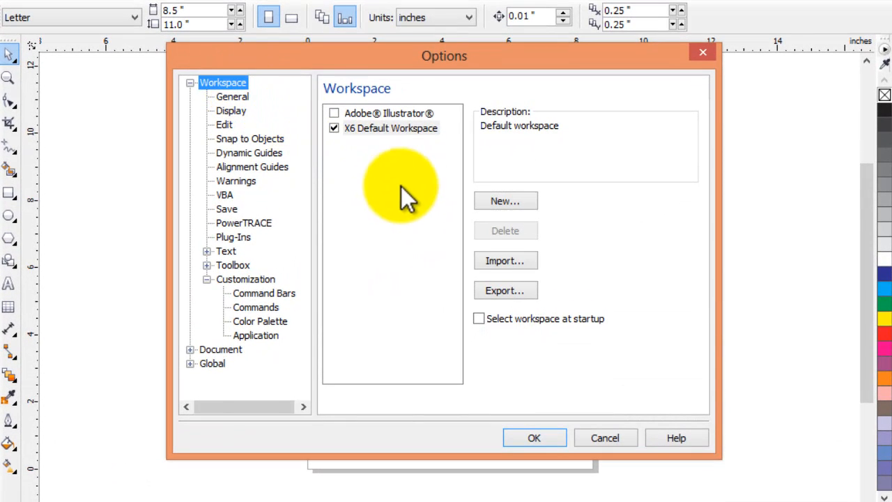
left_click(370, 132)
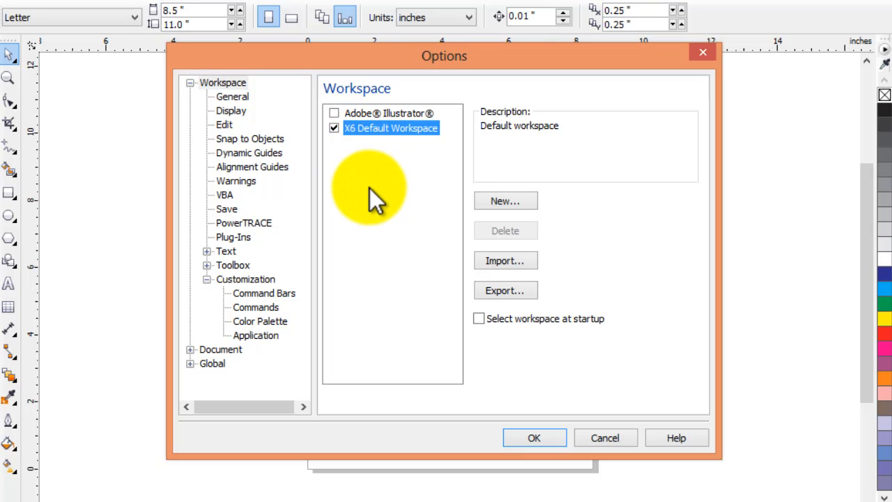
left_click(501, 202)
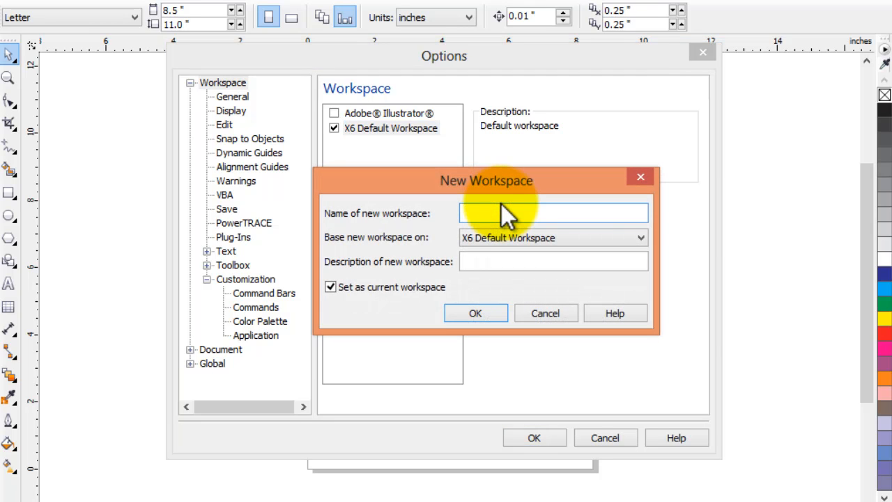
type("abc")
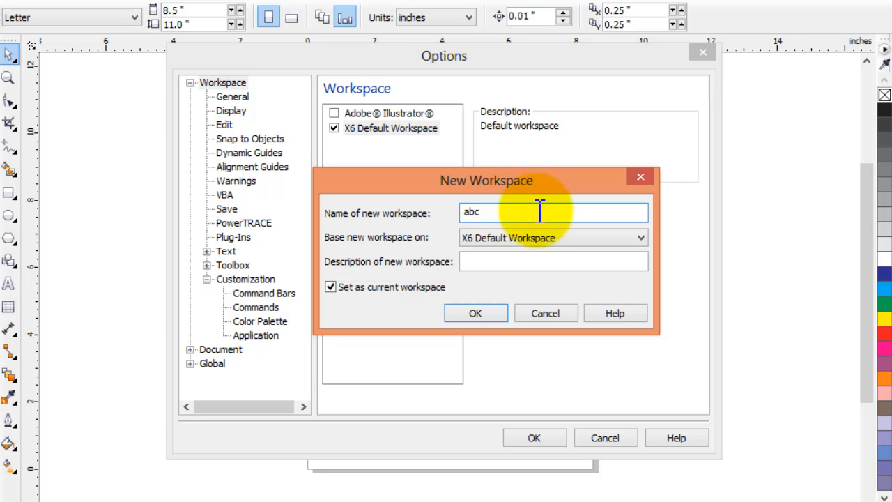
left_click(496, 261)
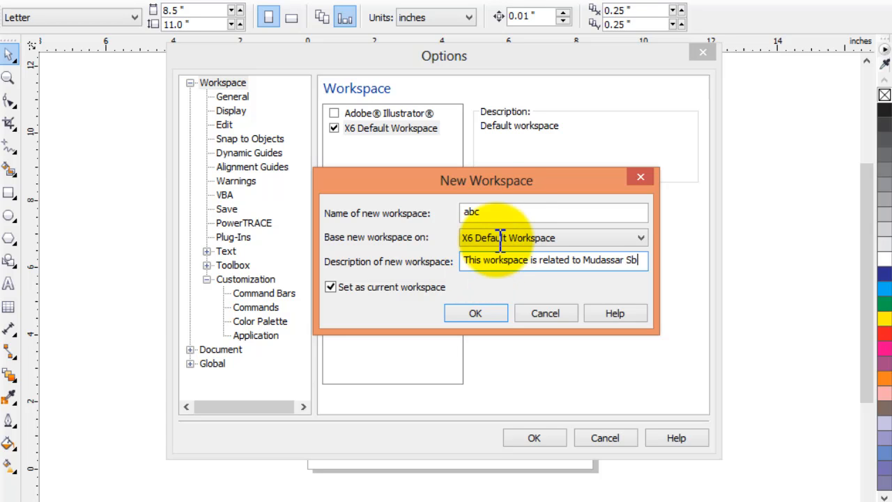
left_click(484, 314)
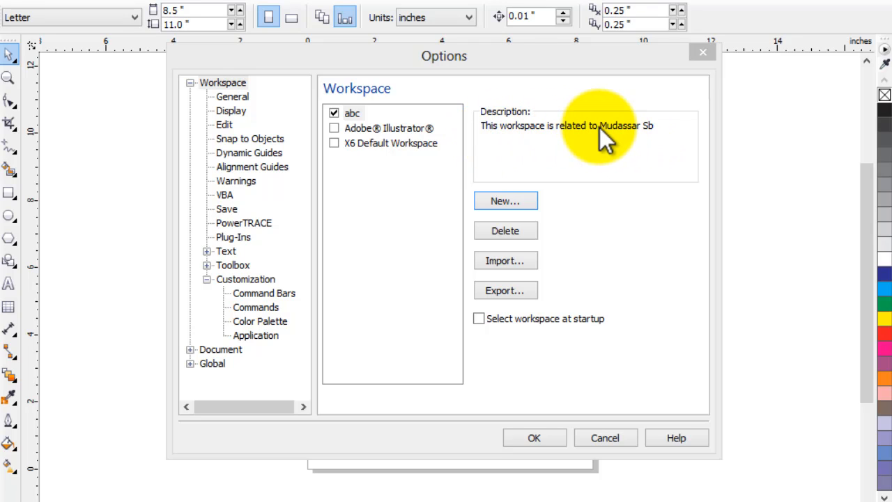
left_click(538, 437)
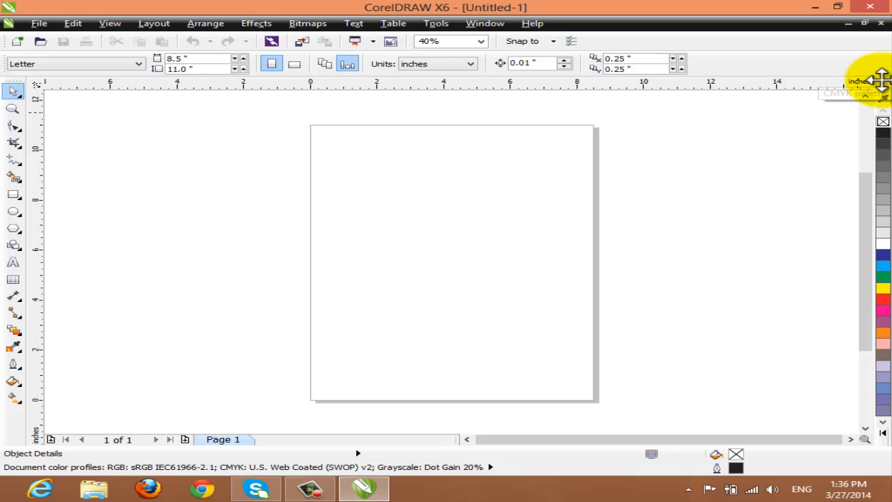
Undock the CMYK palette, place it beside the page's right edge, and make it tall enough to show all colors.
left_click_drag(881, 80, 697, 205)
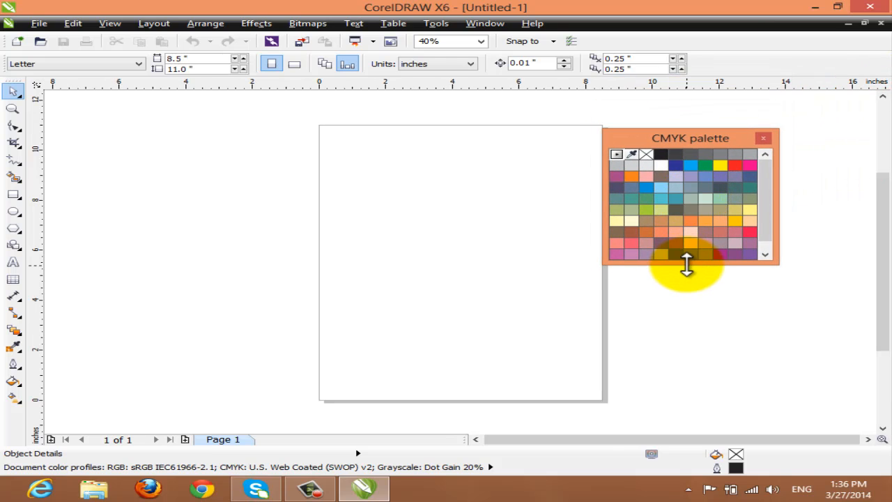
left_click_drag(685, 262, 681, 402)
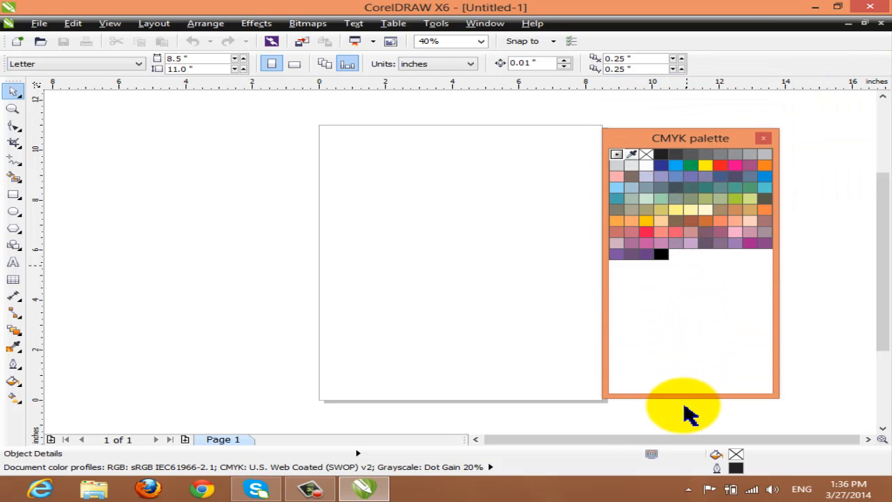
left_click_drag(635, 136, 639, 132)
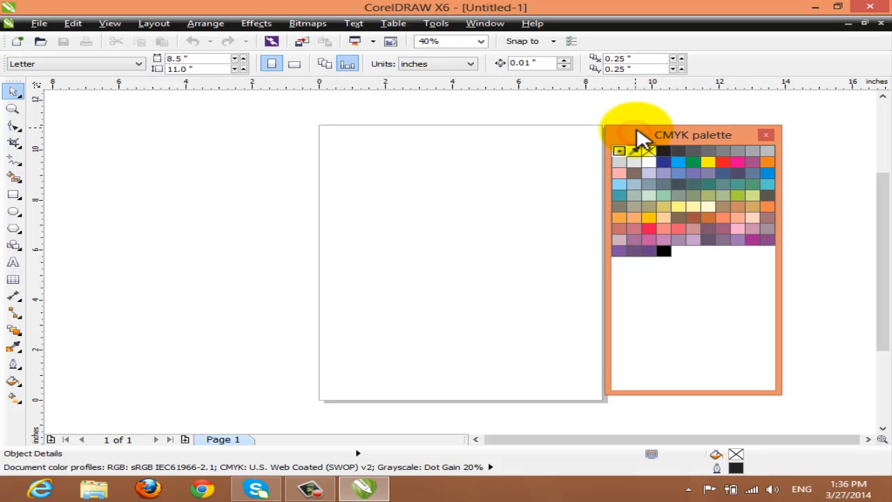
Undock the Toolbox and property bar, reshape the Toolbox into a compact panel, and stack both beside the page's left edge.
left_click_drag(15, 82, 179, 134)
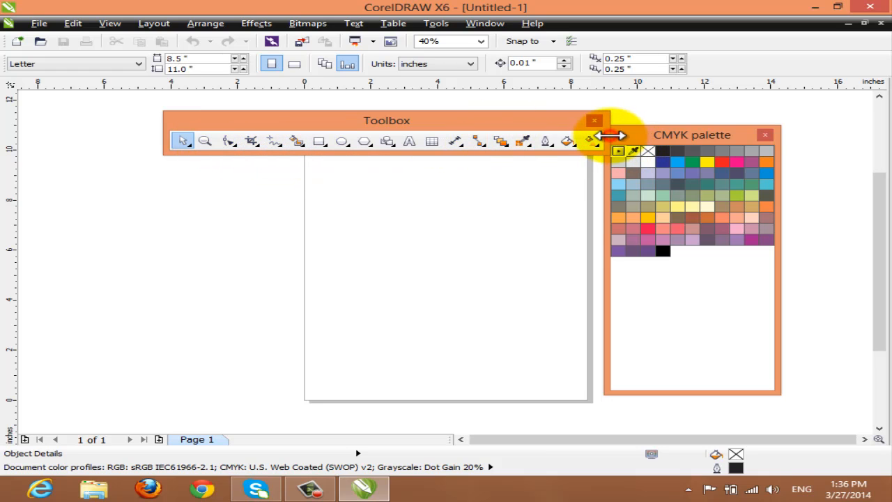
left_click_drag(606, 140, 306, 152)
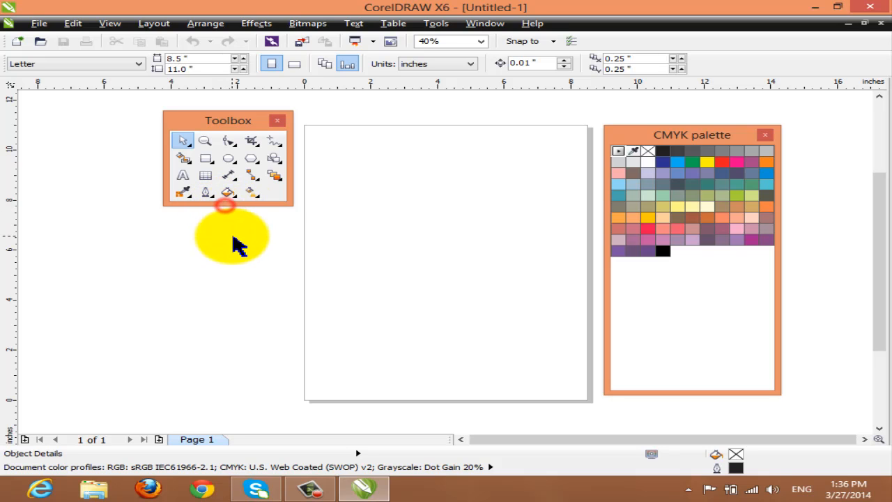
left_click_drag(197, 120, 221, 143)
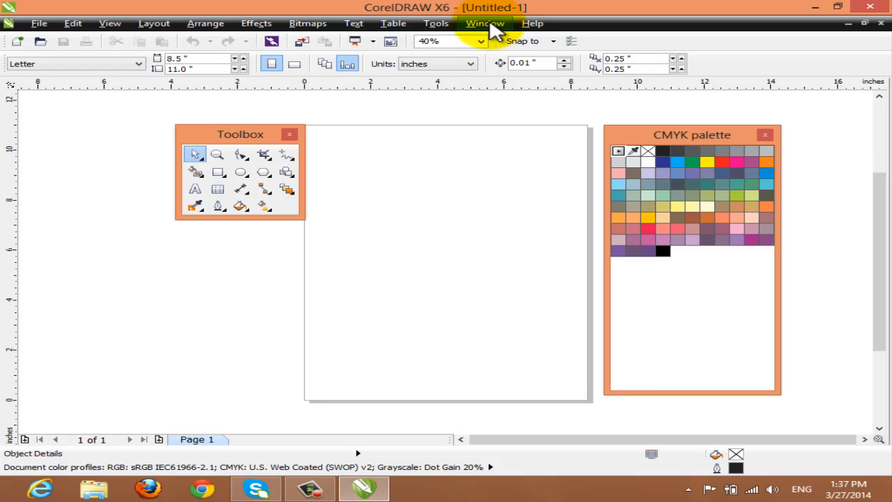
left_click_drag(7, 63, 208, 335)
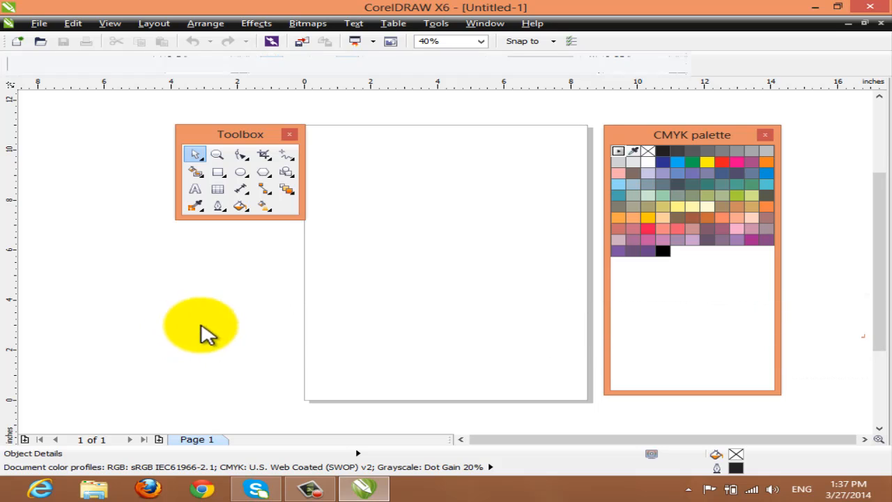
left_click_drag(866, 314, 244, 235)
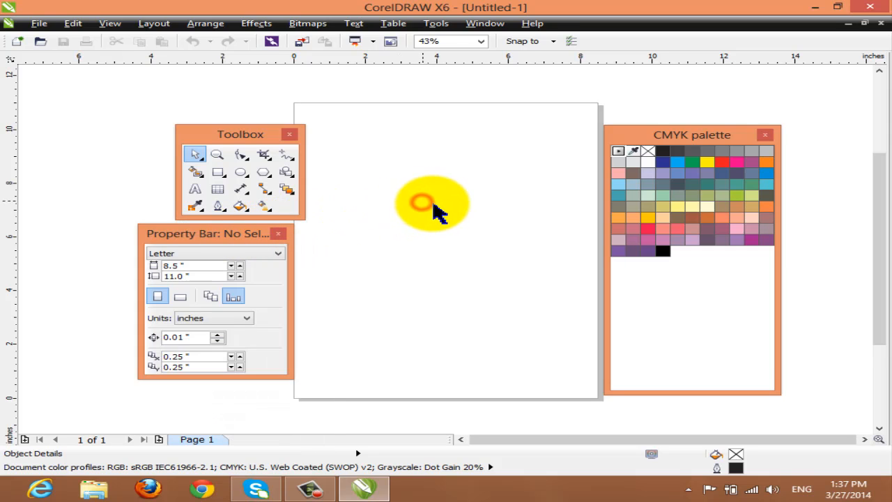
Switch the active workspace from abc to X6 Default Workspace, keeping the Options dialog open and repositioned over the page.
left_click(439, 23)
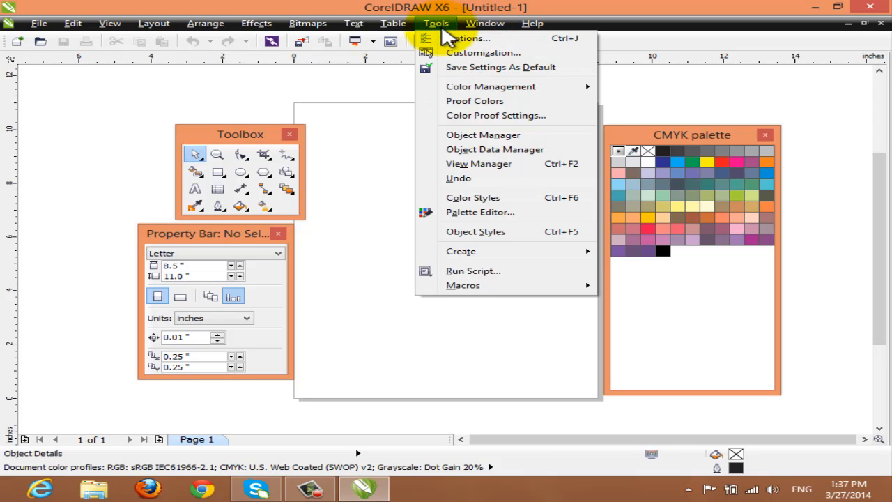
left_click(470, 40)
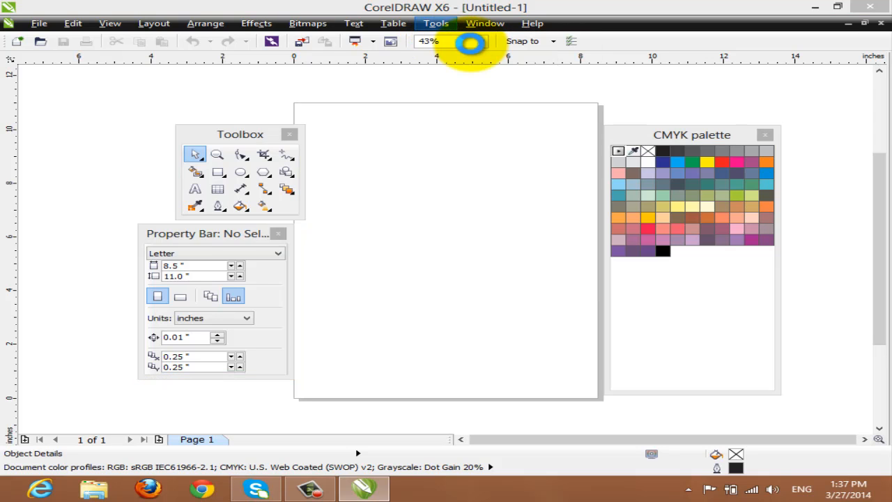
left_click(225, 115)
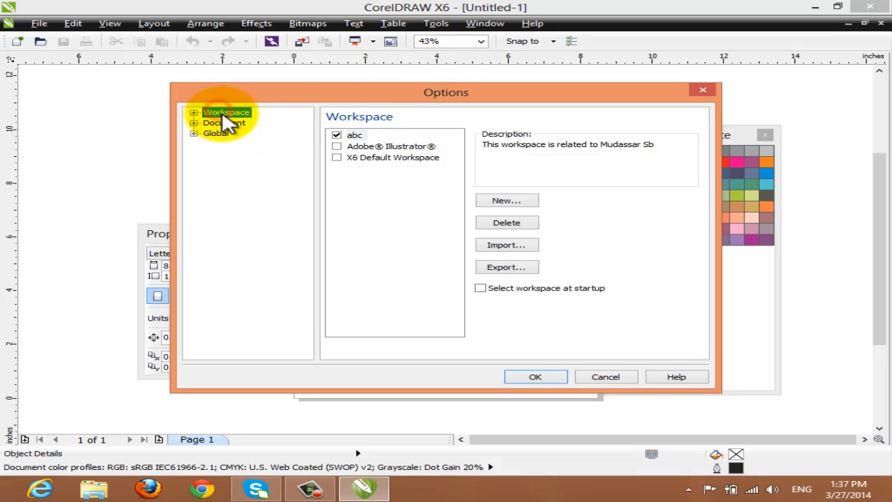
left_click(355, 137)
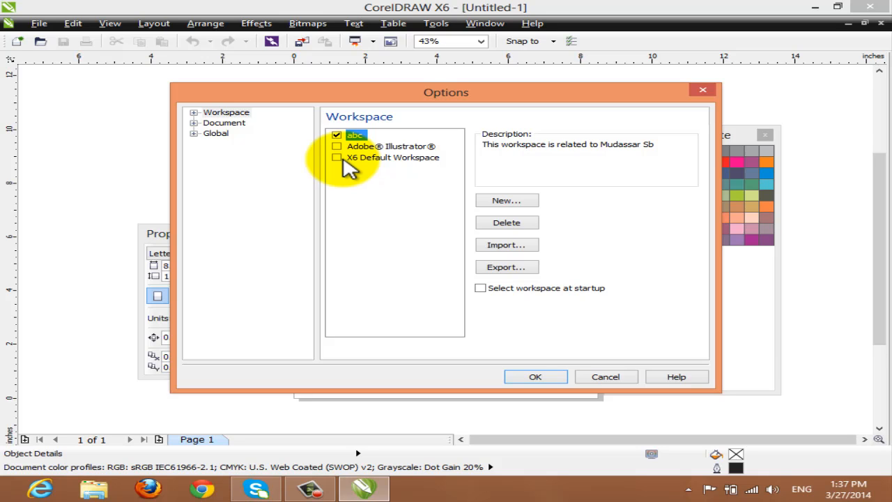
left_click(336, 157)
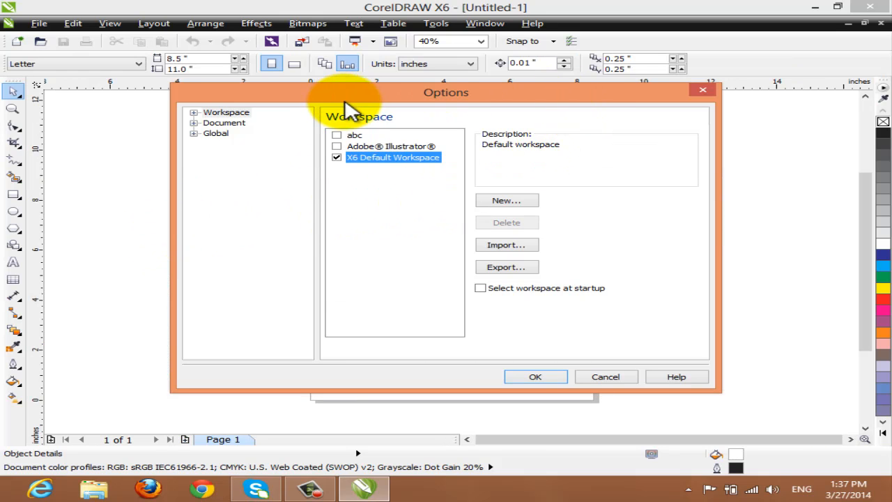
left_click_drag(351, 99, 288, 143)
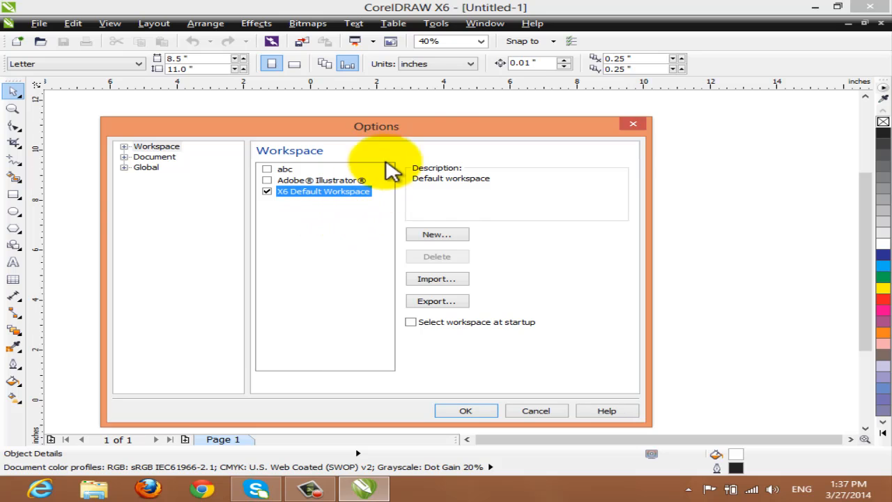
left_click_drag(471, 132, 530, 105)
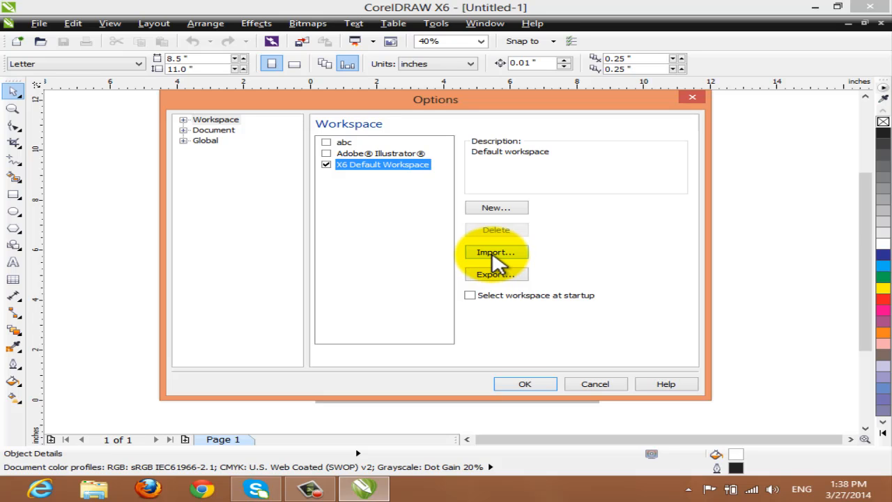
Make abc the current workspace and include its Dockers, Menus, Shortcut Keys, Status Bar and Toolbars in a workspace export.
left_click(341, 143)
left_click(325, 142)
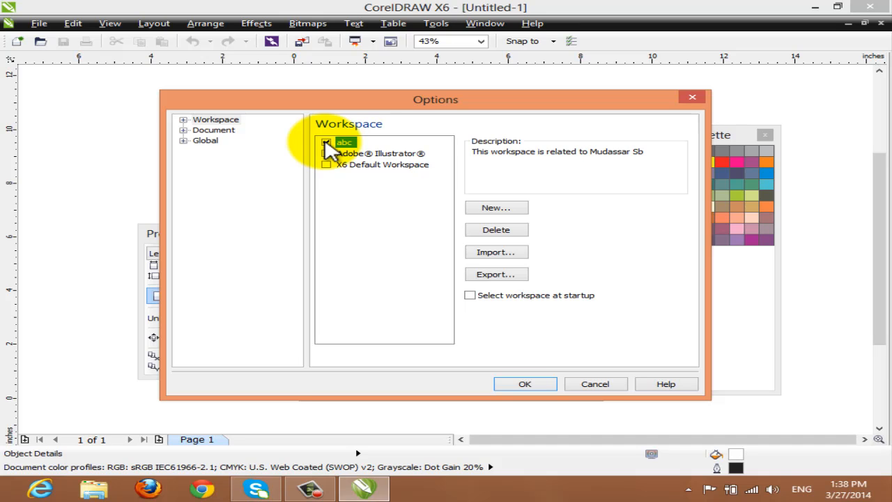
left_click(497, 275)
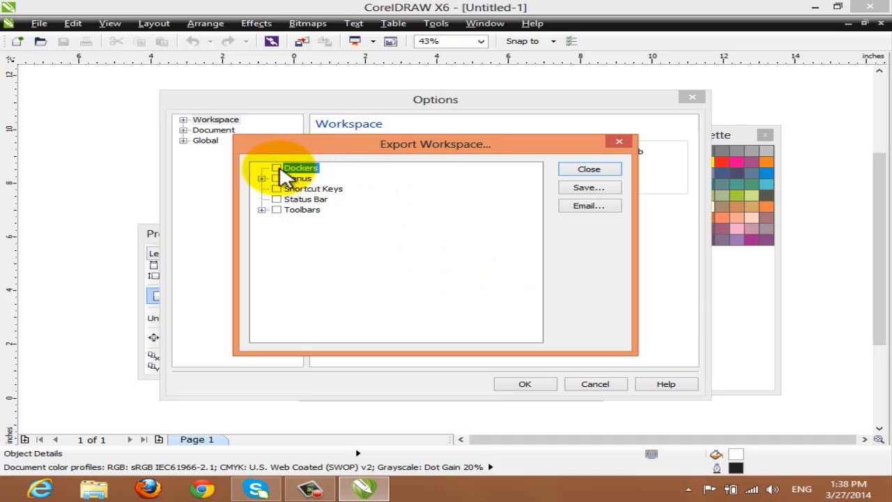
left_click(276, 178)
left_click(276, 189)
left_click(276, 200)
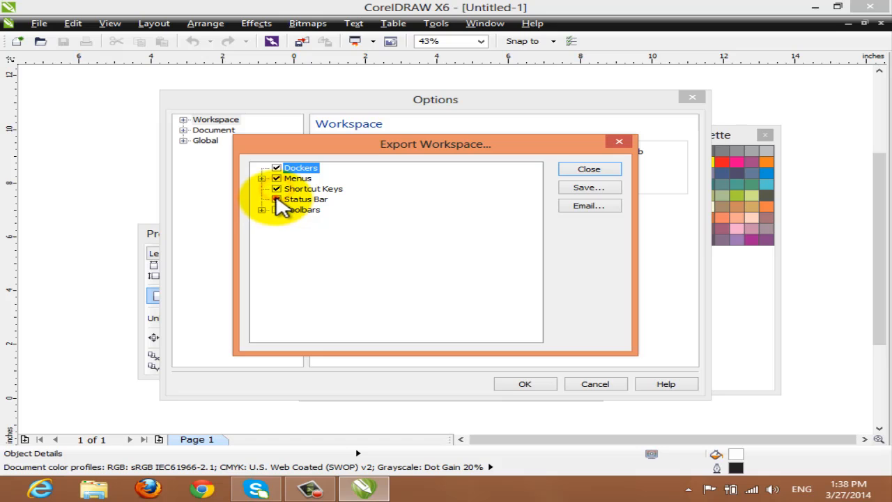
left_click(276, 210)
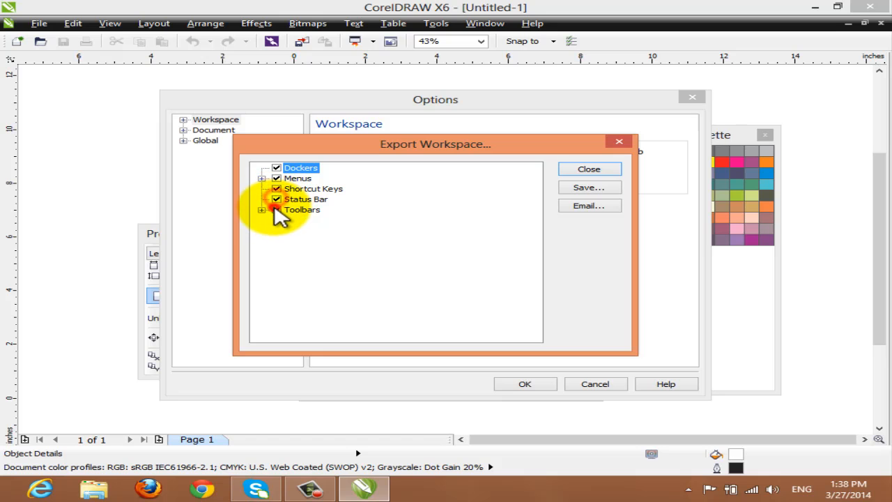
Save the exported workspace as abc.xslt on the Desktop, and close the export and Options dialogs.
left_click(596, 193)
left_click(247, 323)
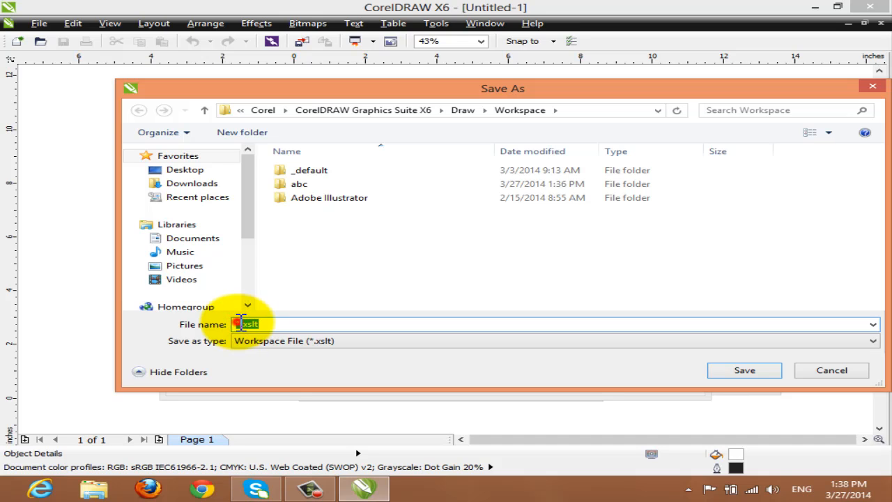
double_click(238, 324)
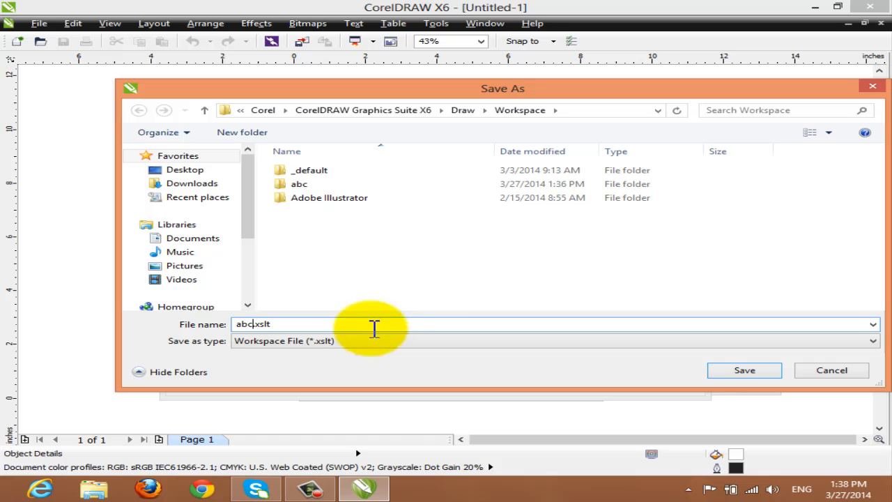
left_click(219, 175)
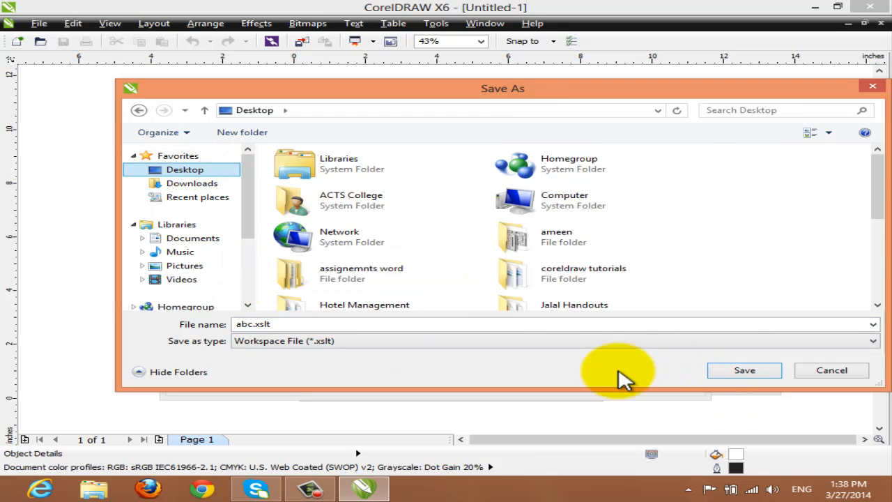
left_click(751, 374)
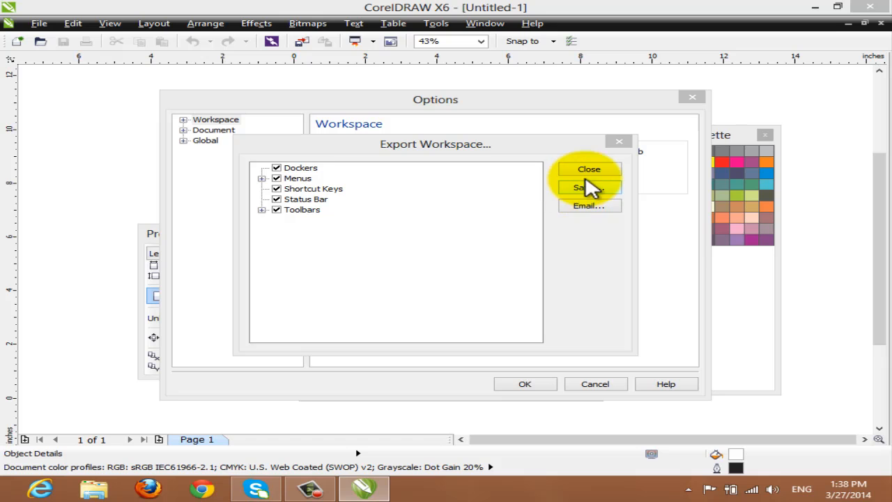
left_click(618, 142)
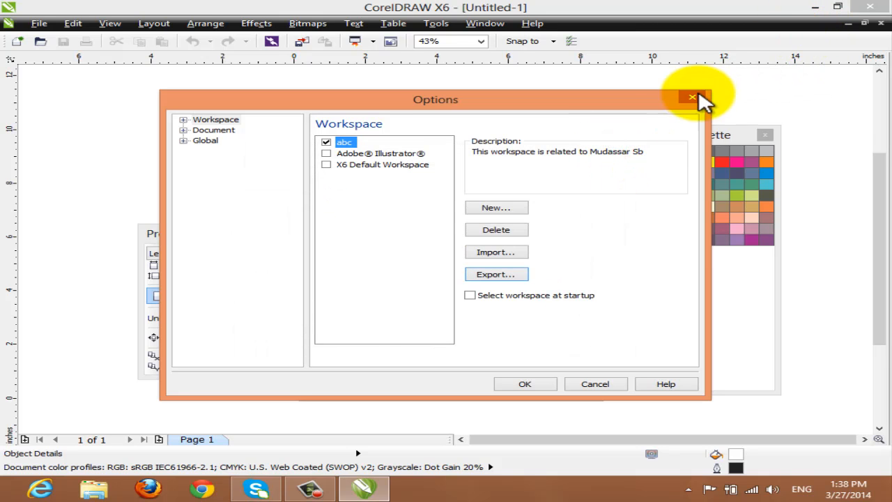
left_click(692, 97)
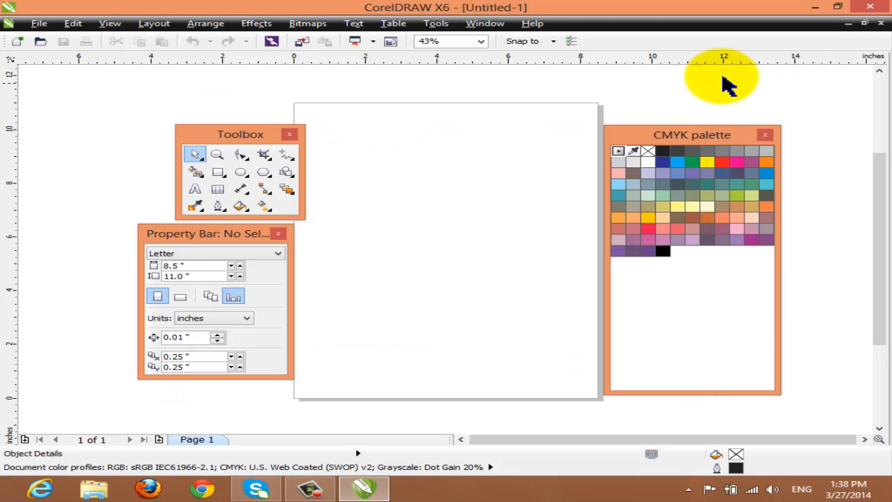
Move the exported abc file to an empty spot near the upper middle of the Windows desktop, and return to CorelDRAW.
left_click(814, 7)
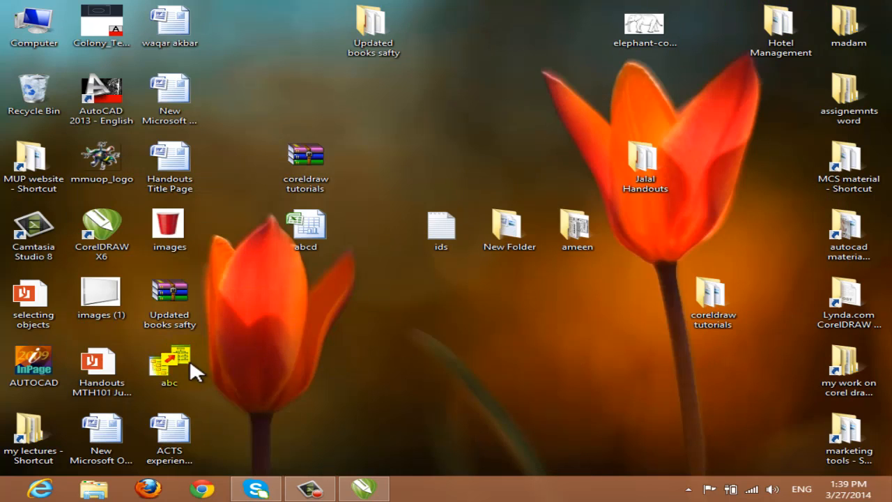
left_click_drag(173, 359, 432, 118)
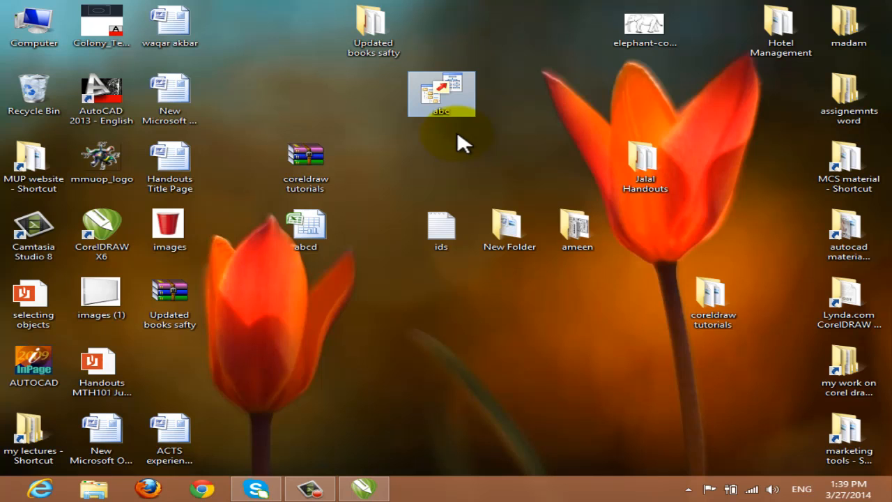
left_click(364, 488)
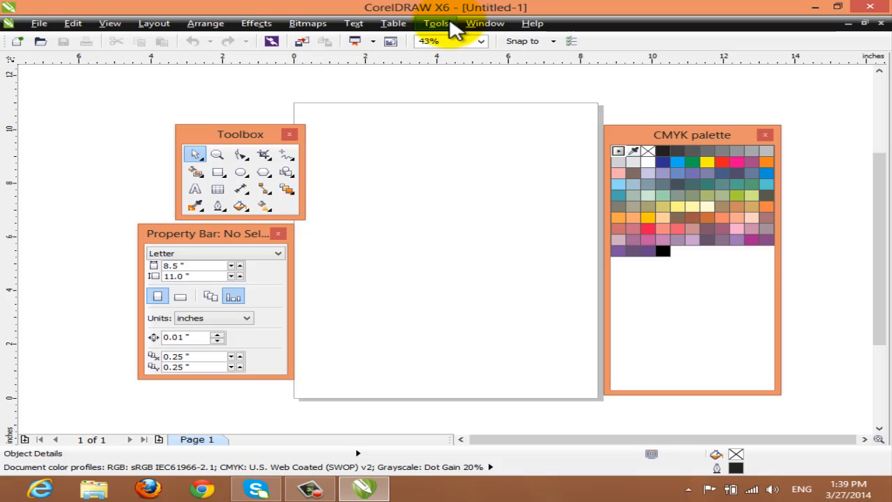
Choose abc.xslt from the Desktop as the workspace file to import, and cancel the import wizard at its first stage.
left_click(436, 24)
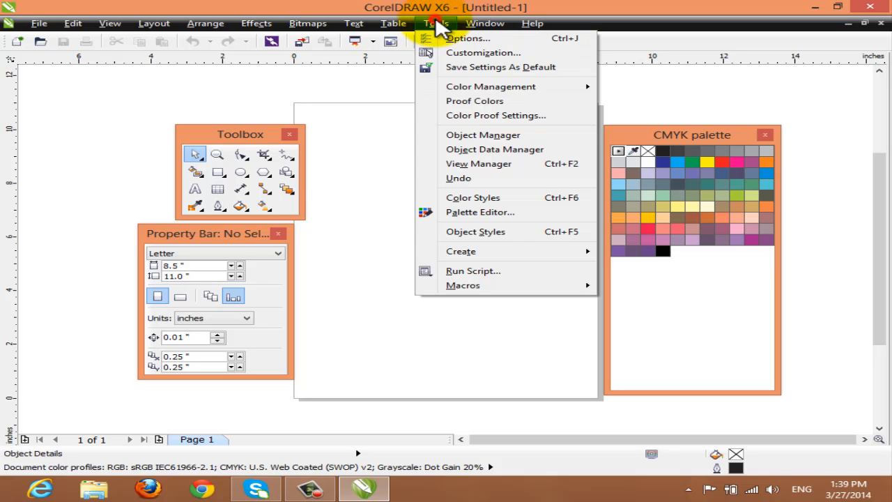
left_click(465, 39)
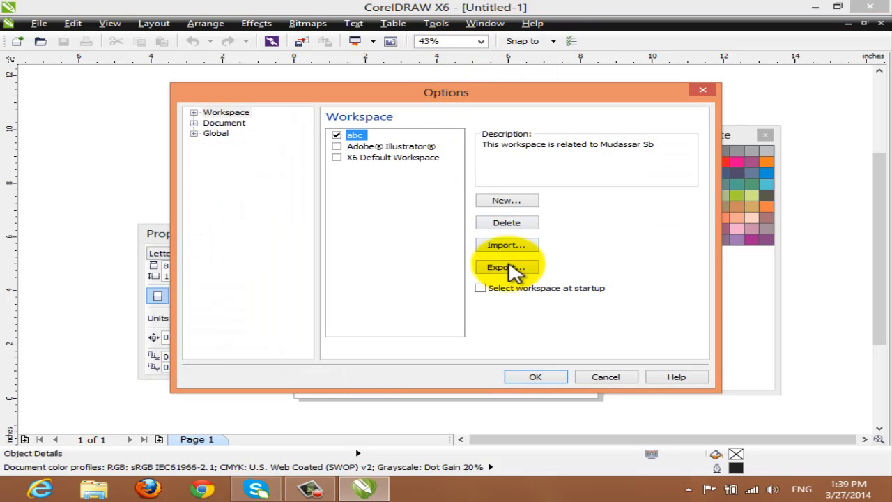
left_click(507, 246)
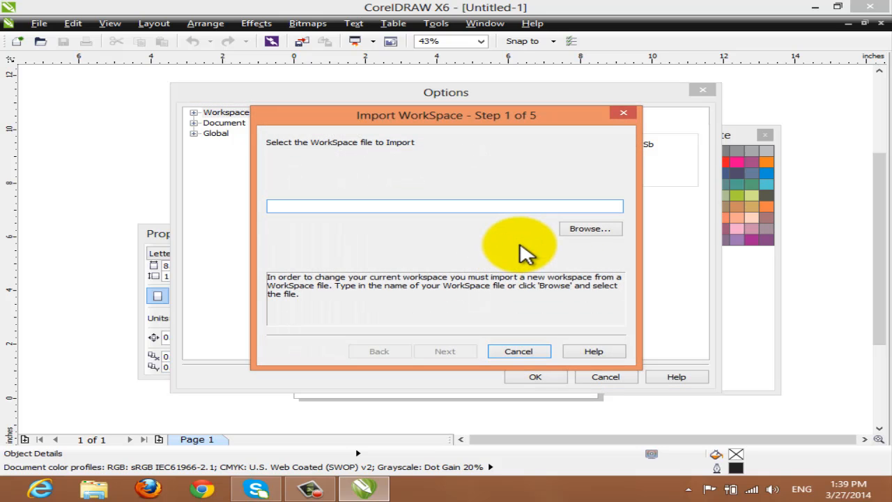
left_click(600, 236)
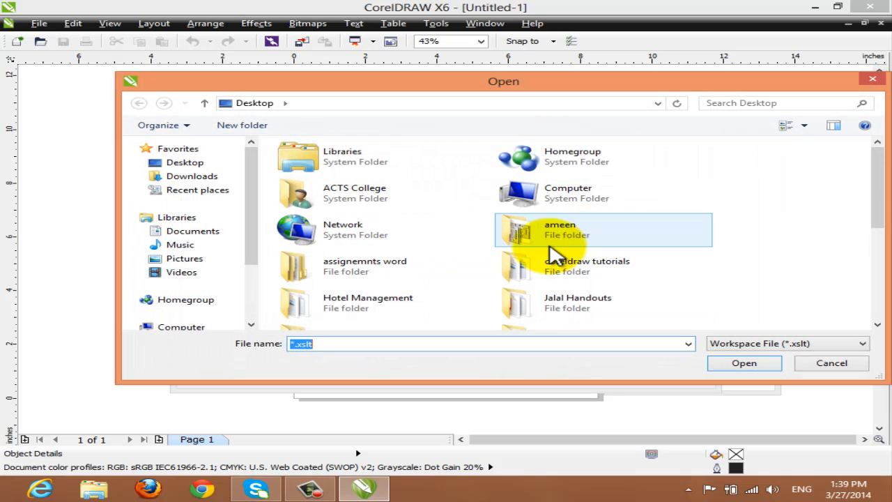
left_click(543, 245)
left_click_drag(876, 179, 876, 259)
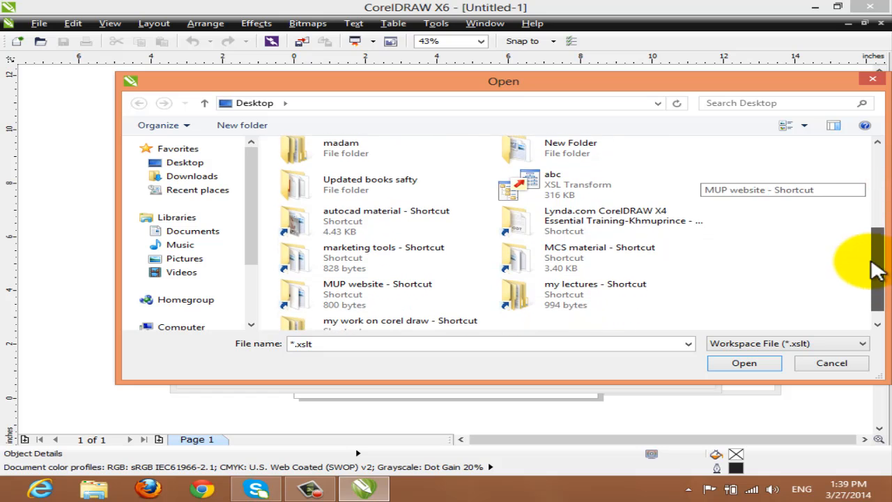
left_click(547, 180)
left_click(726, 370)
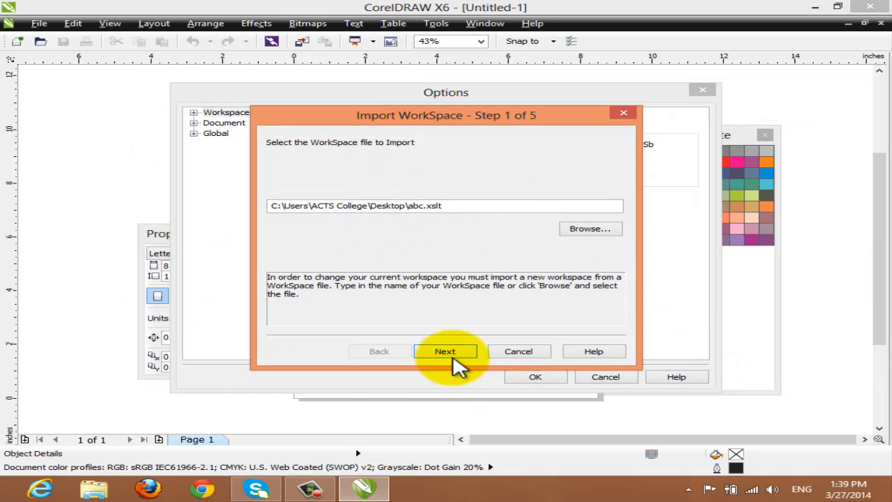
left_click(527, 350)
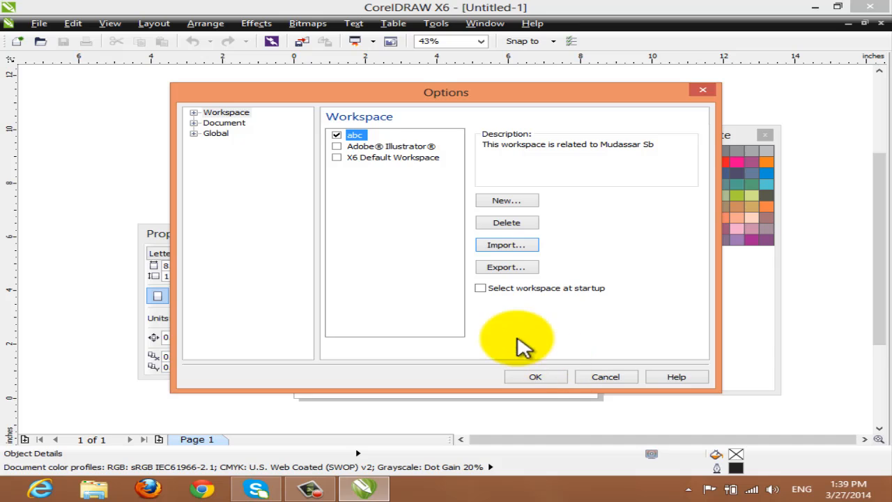
Make X6 Default Workspace the current workspace and close the Options dialog with the change applied.
left_click(341, 157)
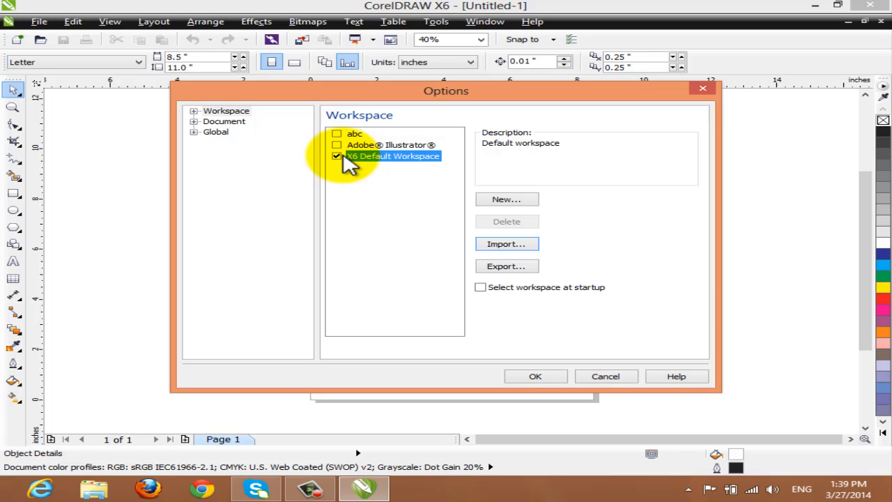
left_click(532, 377)
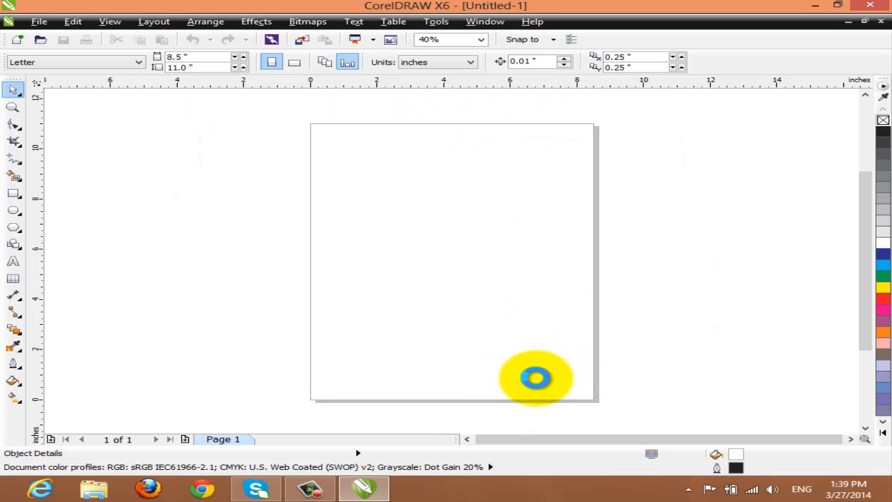